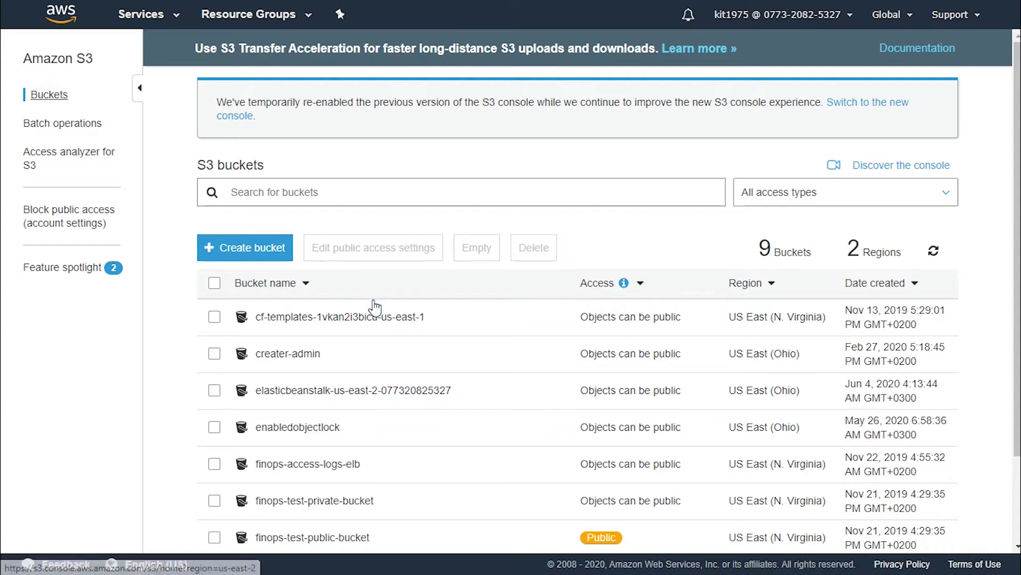
- Open the testingtutorials7 bucket and go to its lifecycle rule management
scroll(375, 307, "down", 2)
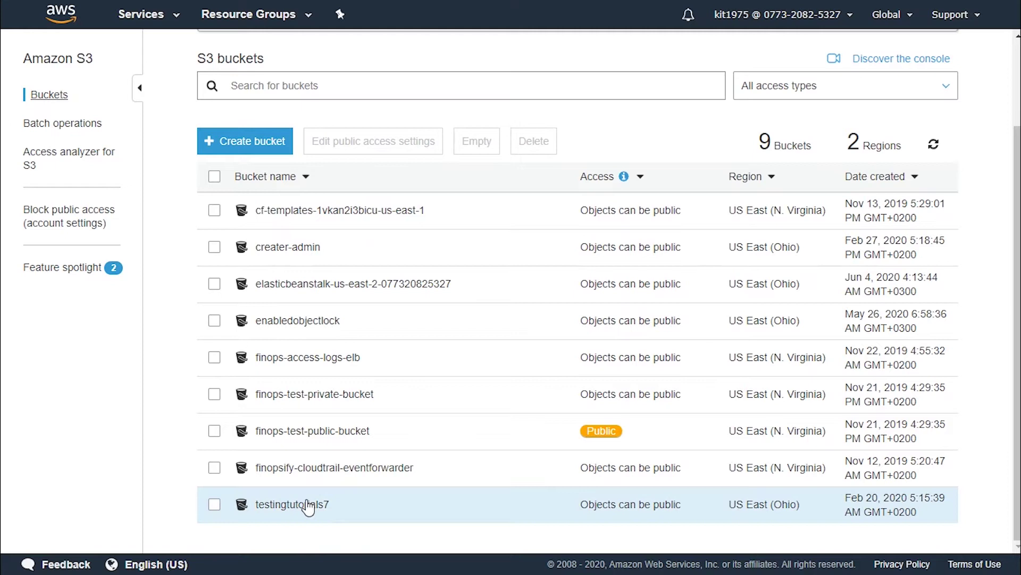
left_click(309, 508)
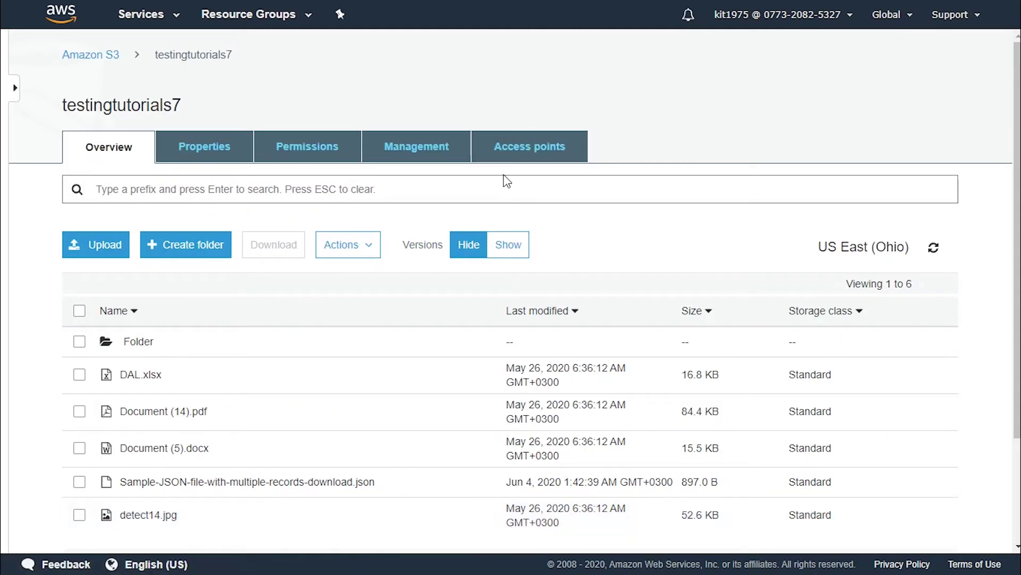
left_click(420, 162)
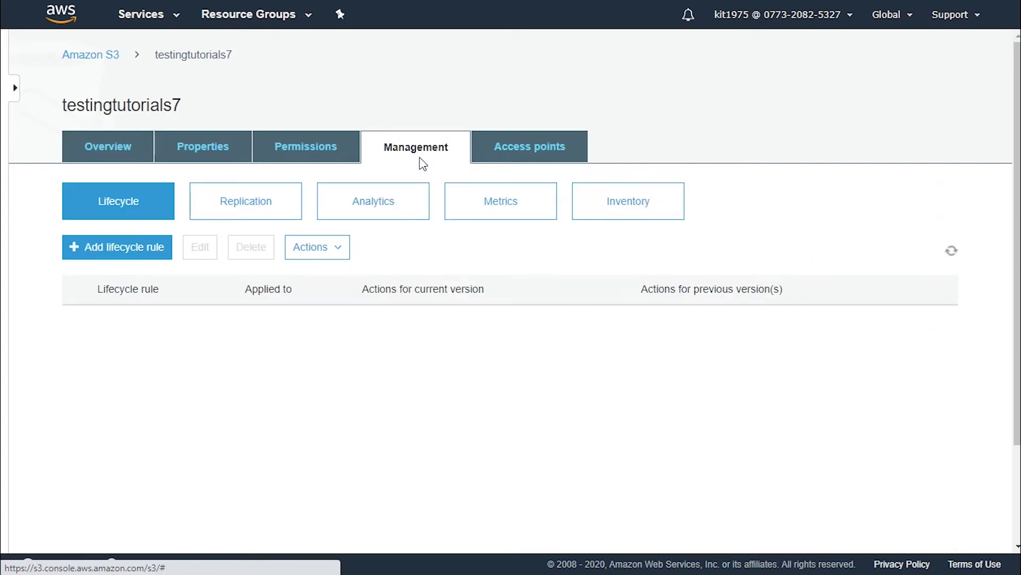
scroll(653, 362, "down", 1)
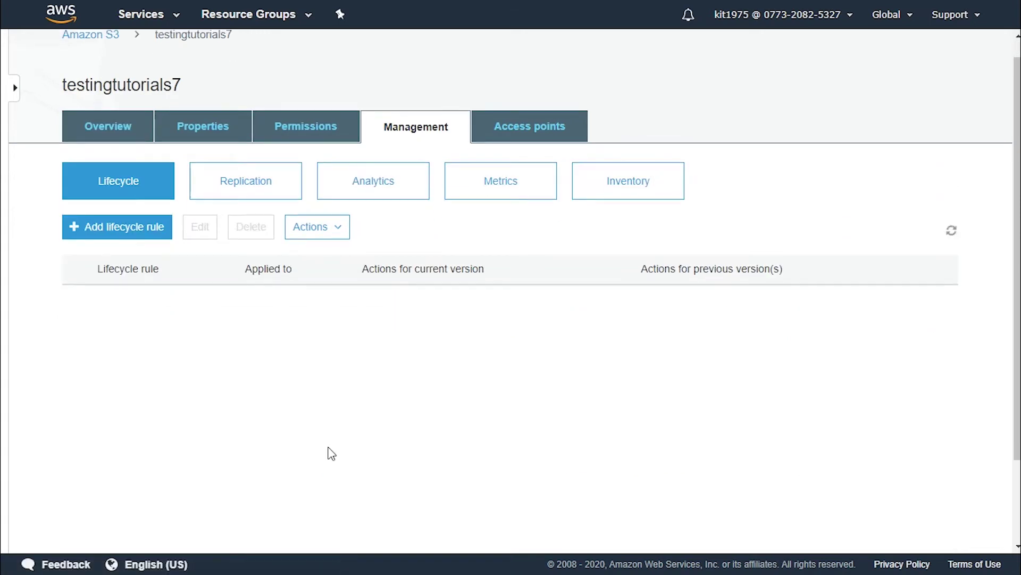
scroll(331, 451, "down", 2)
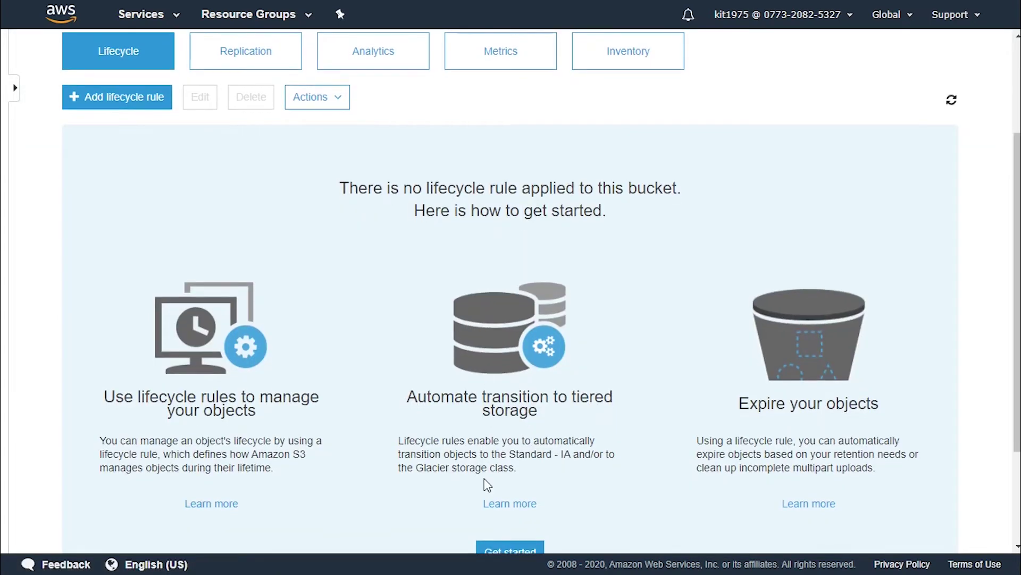
scroll(485, 482, "down", 1)
scroll(485, 482, "up", 3)
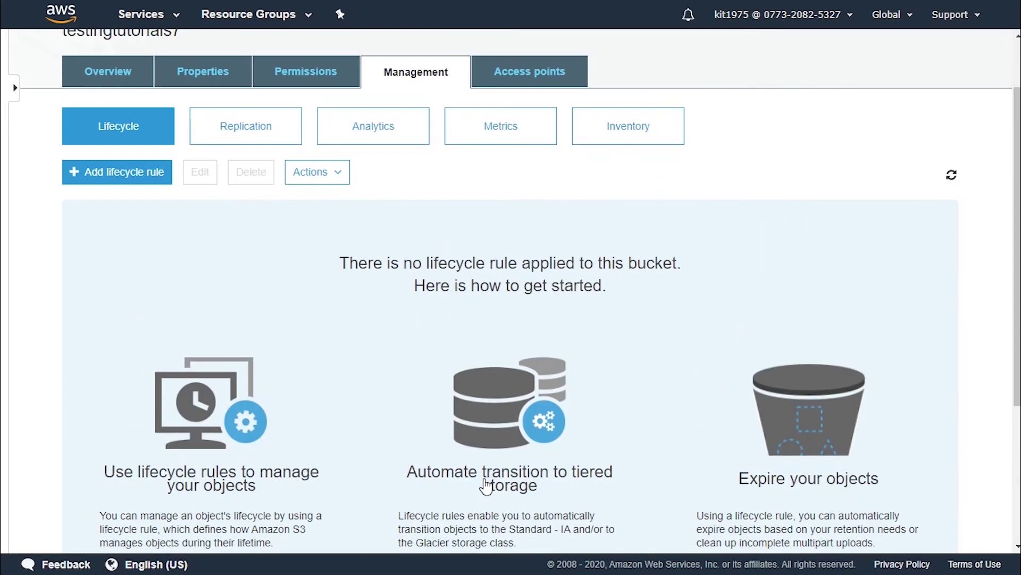
- Start a lifecycle rule named "delete unwanted" that applies to all objects in the bucket, and proceed to the transition settings
left_click(155, 169)
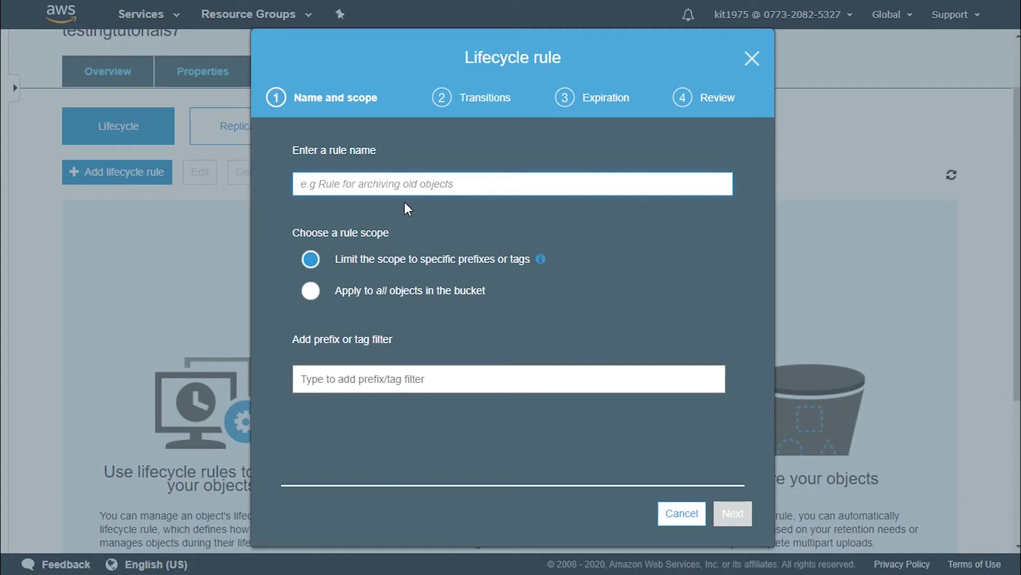
type("delete unwanted")
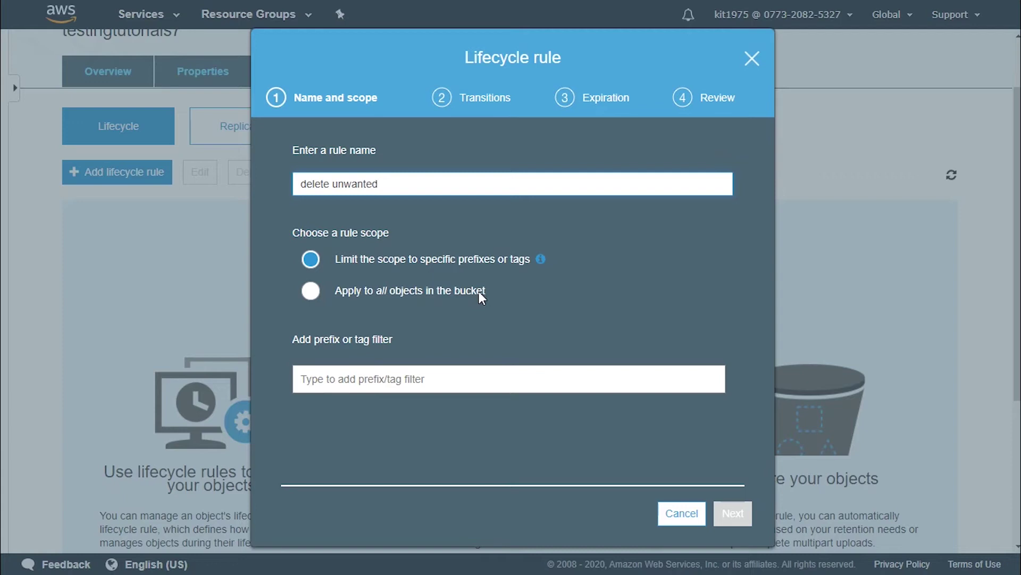
left_click(311, 292)
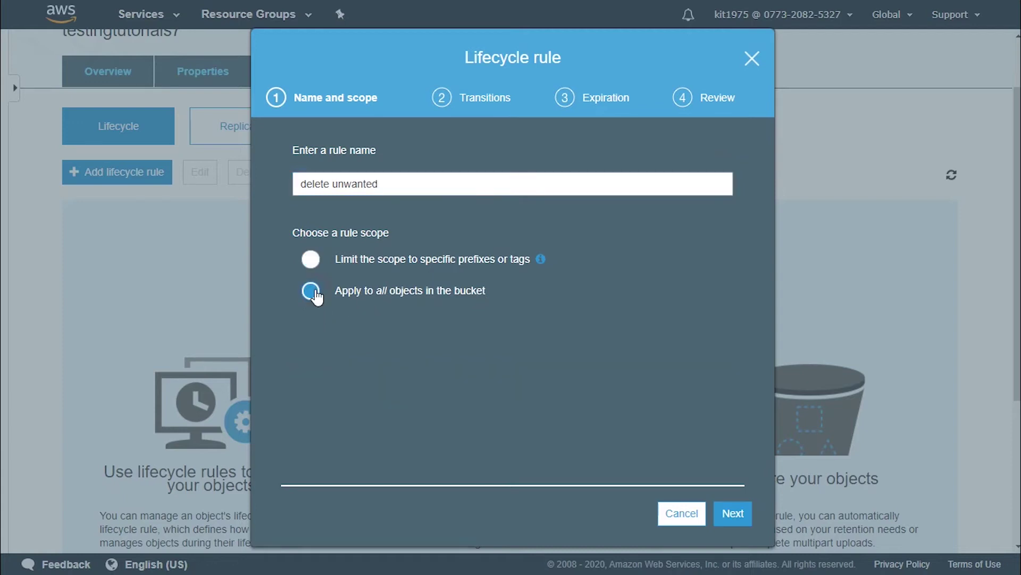
left_click(741, 516)
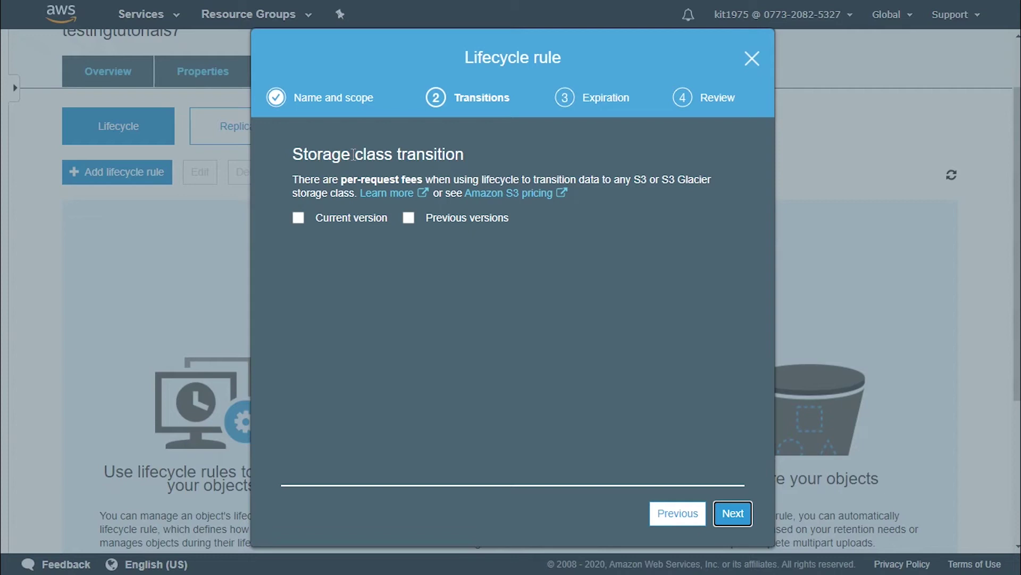
left_click(296, 219)
left_click(549, 256)
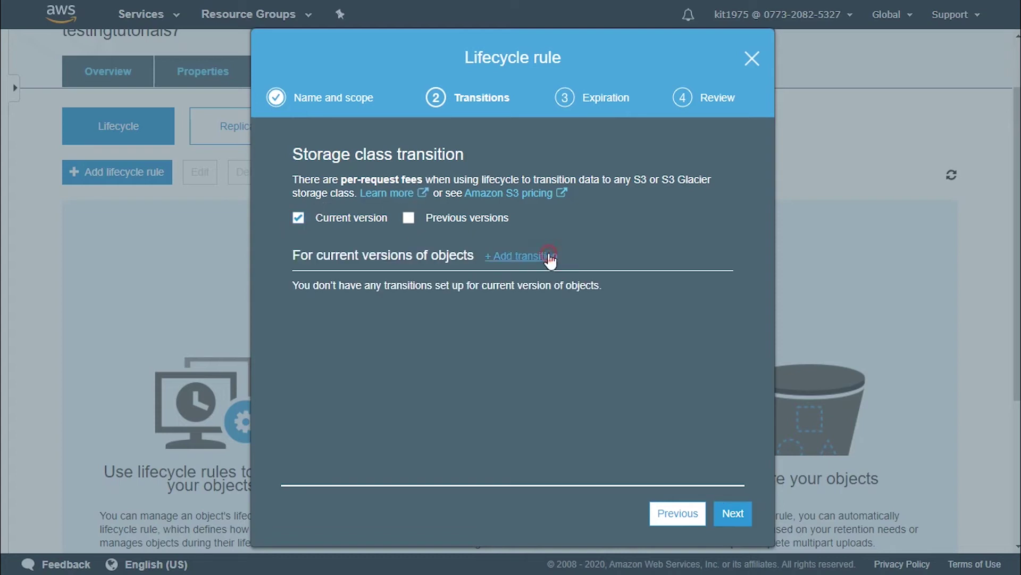
left_click(465, 311)
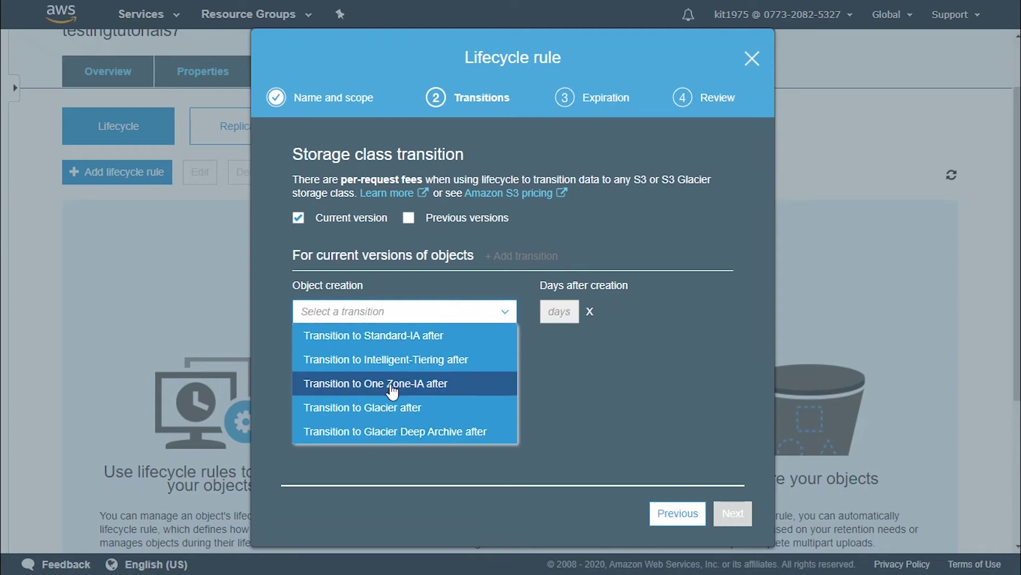
left_click(506, 311)
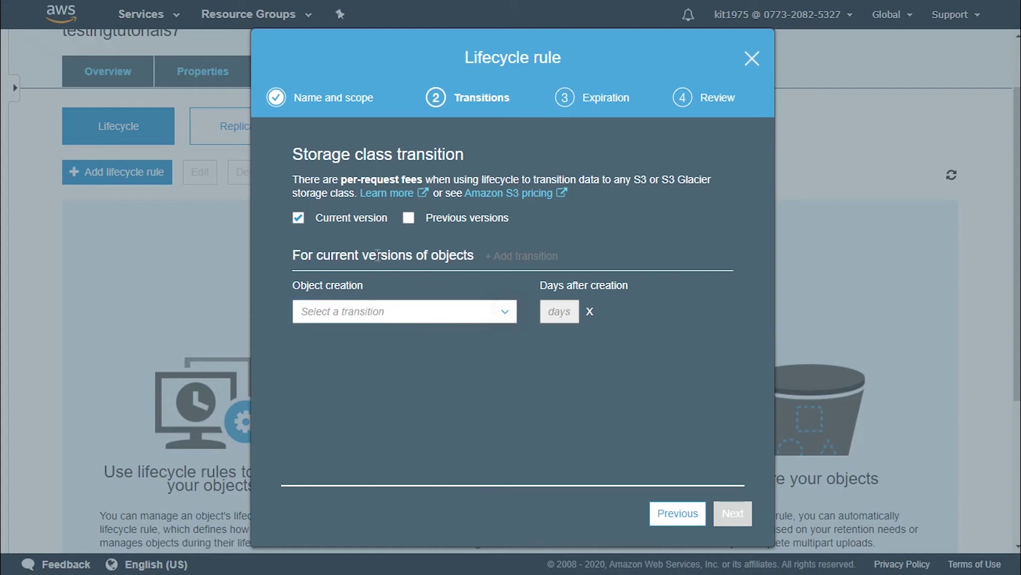
left_click(298, 217)
- Skip the storage class transitions and continue to the rule's expiration settings
left_click(732, 514)
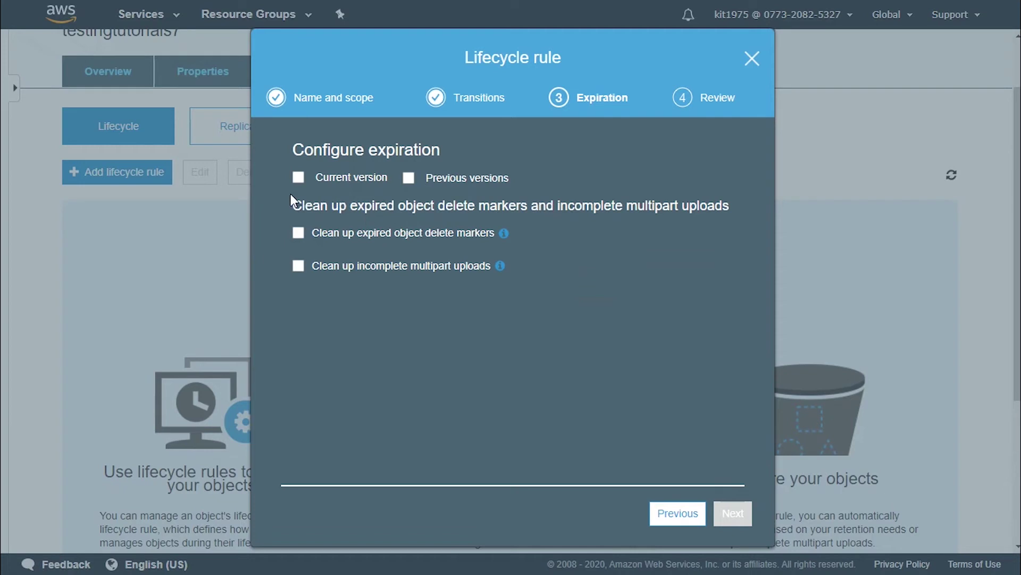
left_click(299, 177)
left_click(409, 178)
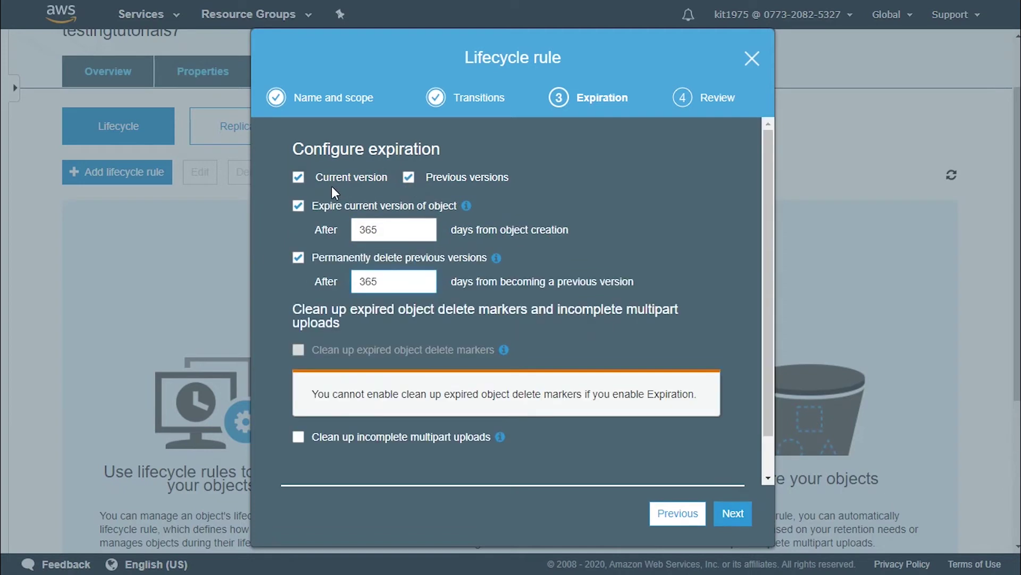
left_click(405, 181)
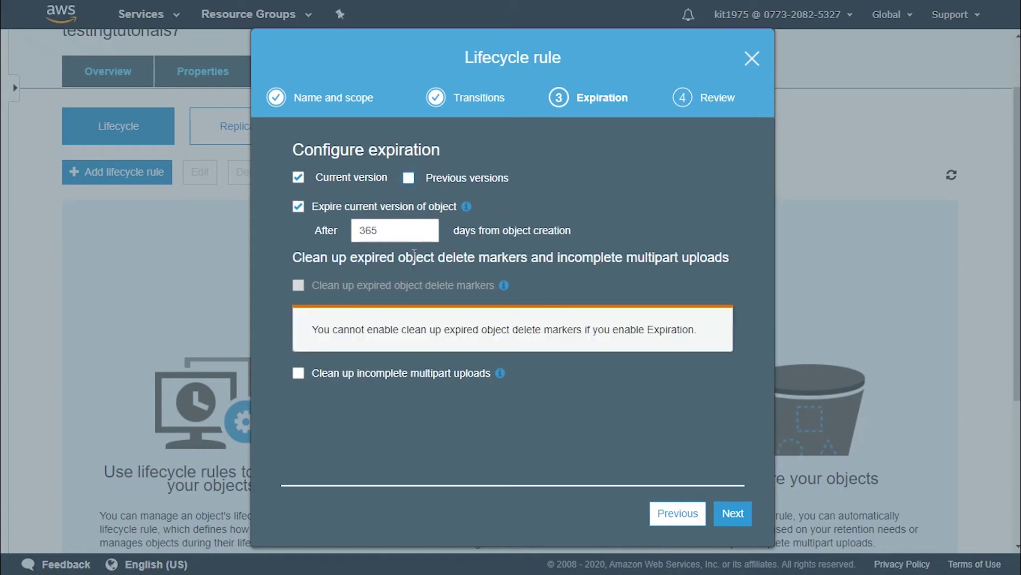
double_click(402, 234)
type("30")
left_click(301, 181)
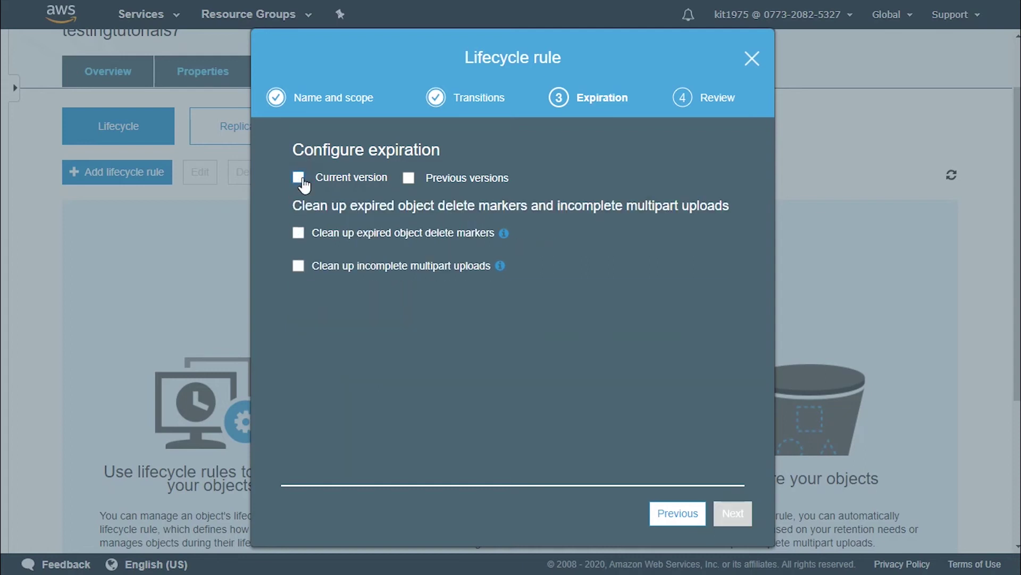
- Enable cleanup of expired object delete markers and of incomplete multipart uploads after 21 days, and proceed to the review
left_click(297, 234)
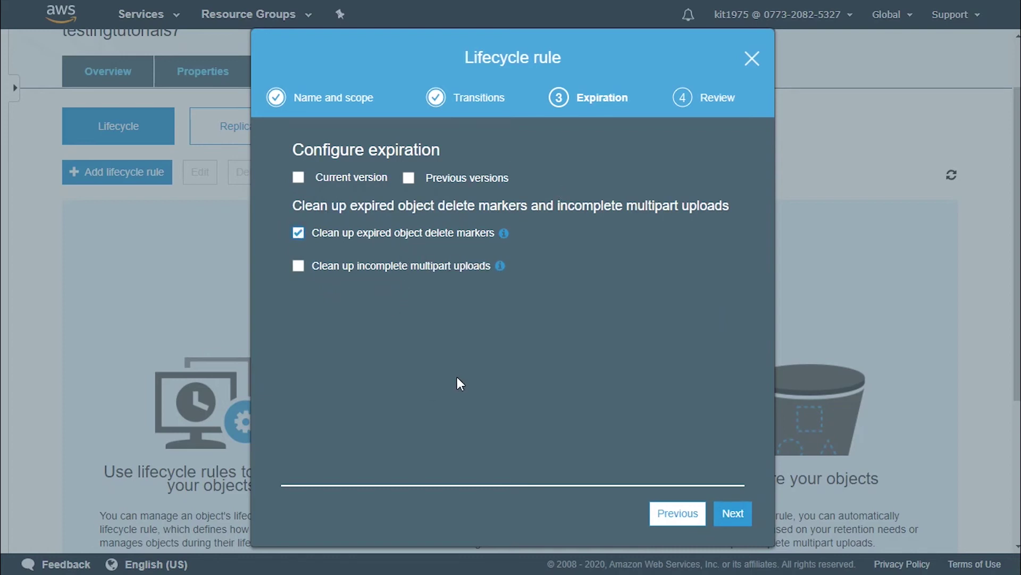
left_click(299, 267)
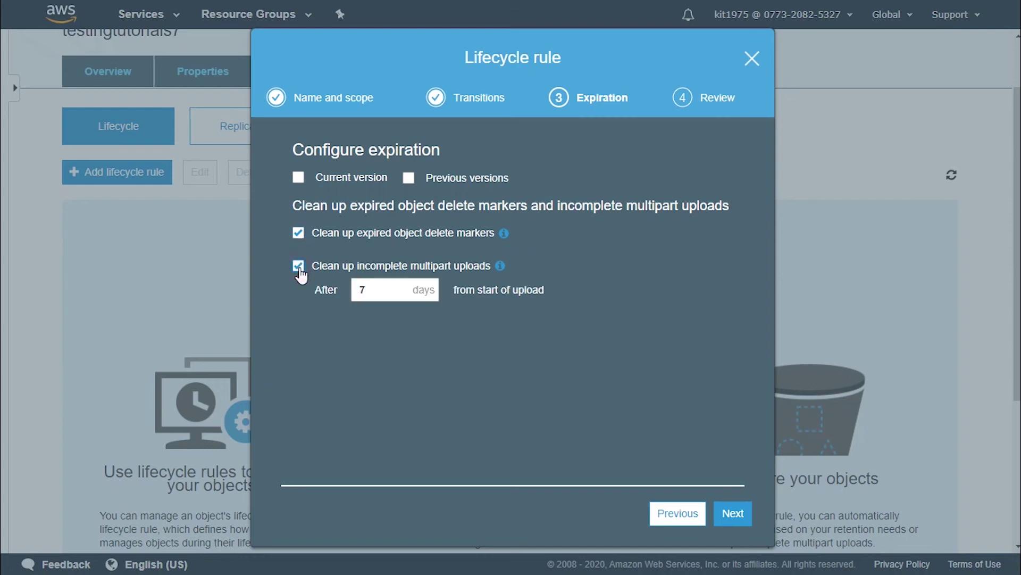
left_click(384, 287)
key("BackSpace")
type("knsad")
key("BackSpace")
key("BackSpace")
key("BackSpace")
key("BackSpace")
key("BackSpace")
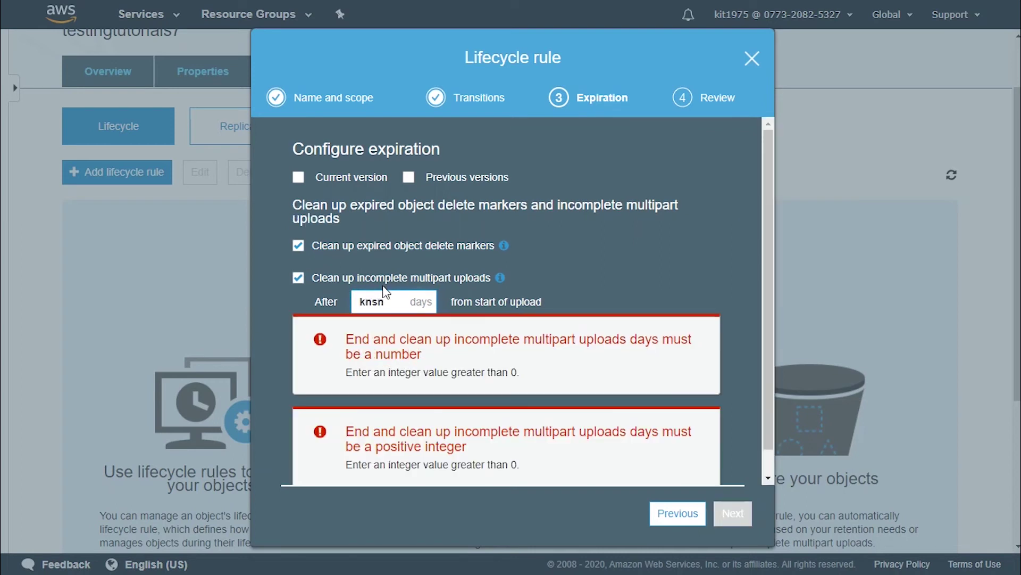
type("21")
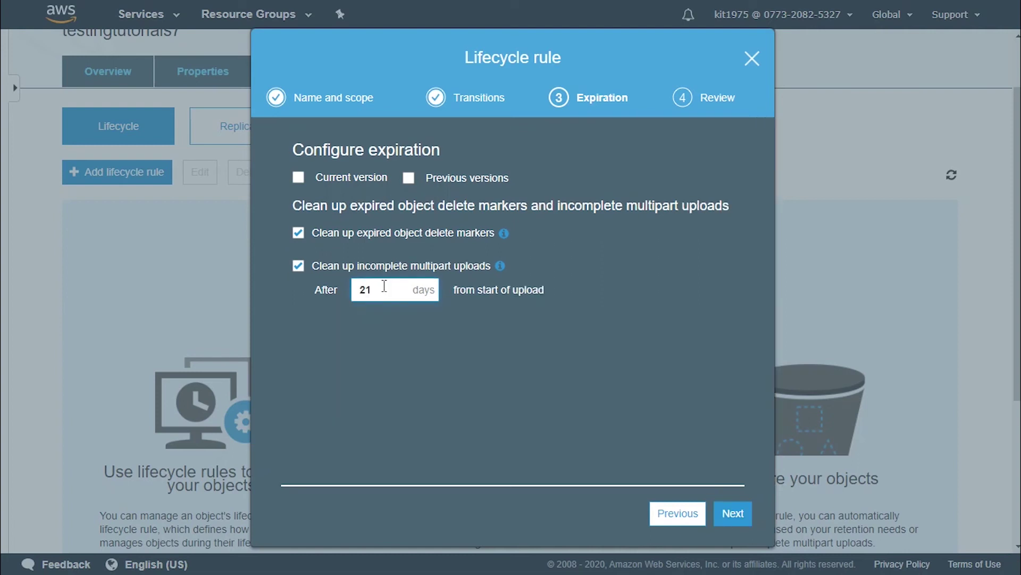
left_click(743, 526)
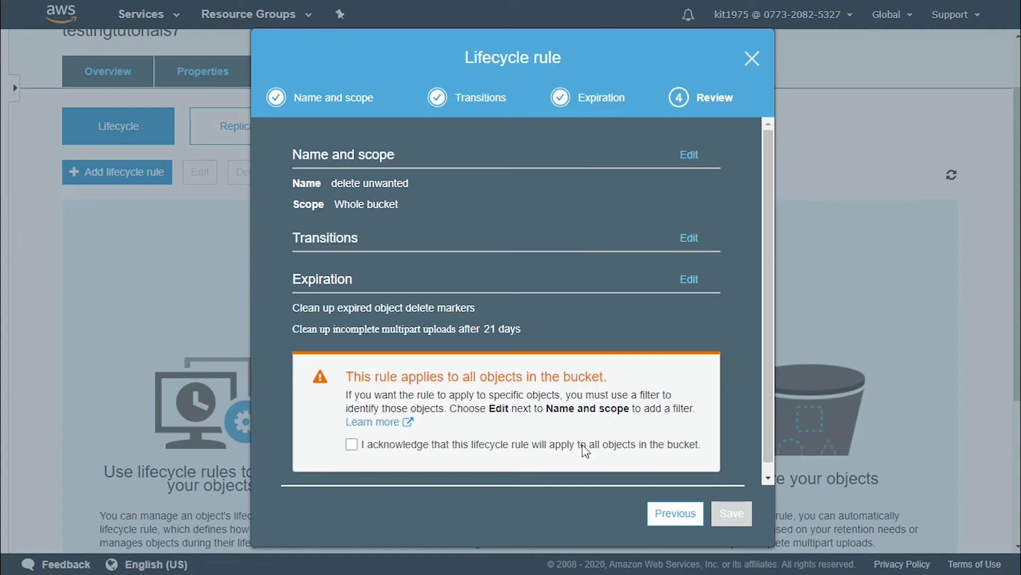
- Review the rule summary, acknowledge that it applies to all objects in the bucket, and save the lifecycle rule
scroll(597, 398, "down", 1)
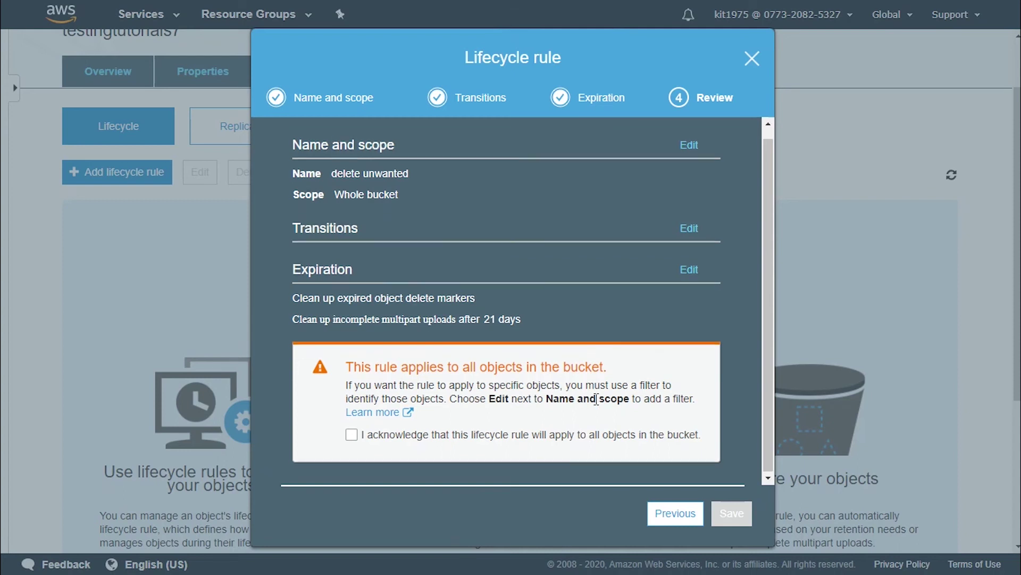
scroll(465, 331, "up", 1)
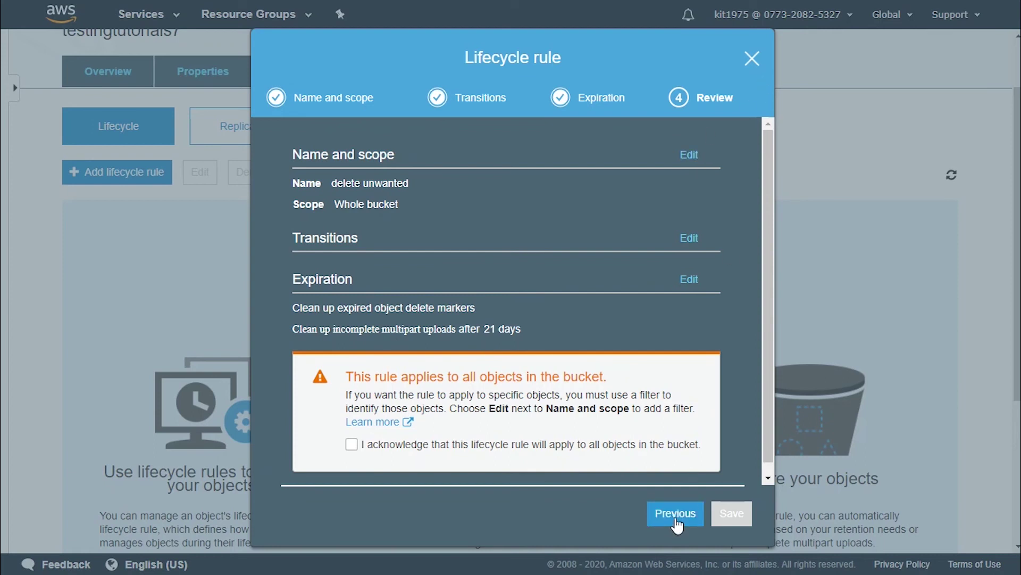
scroll(532, 447, "down", 1)
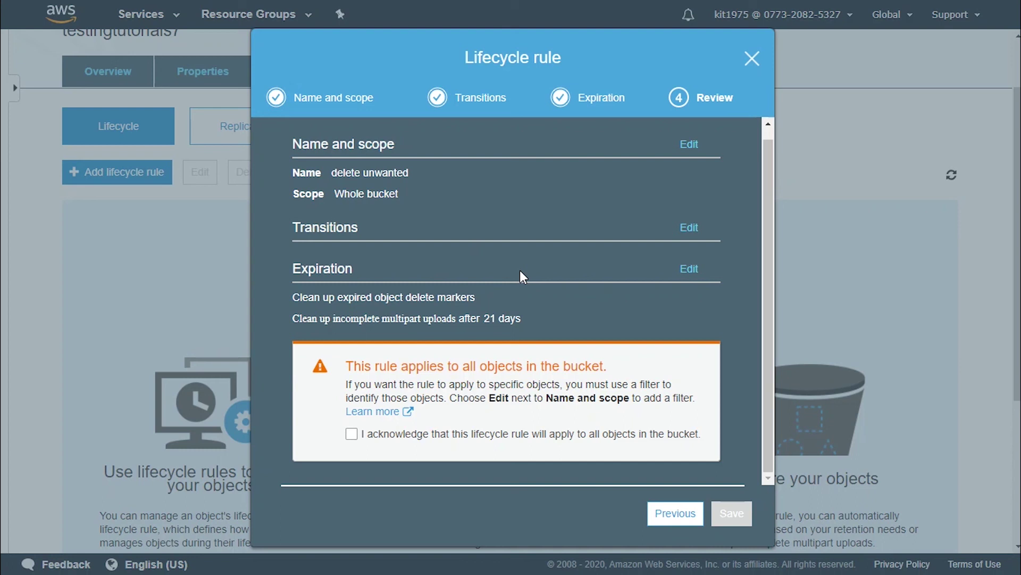
left_click(352, 434)
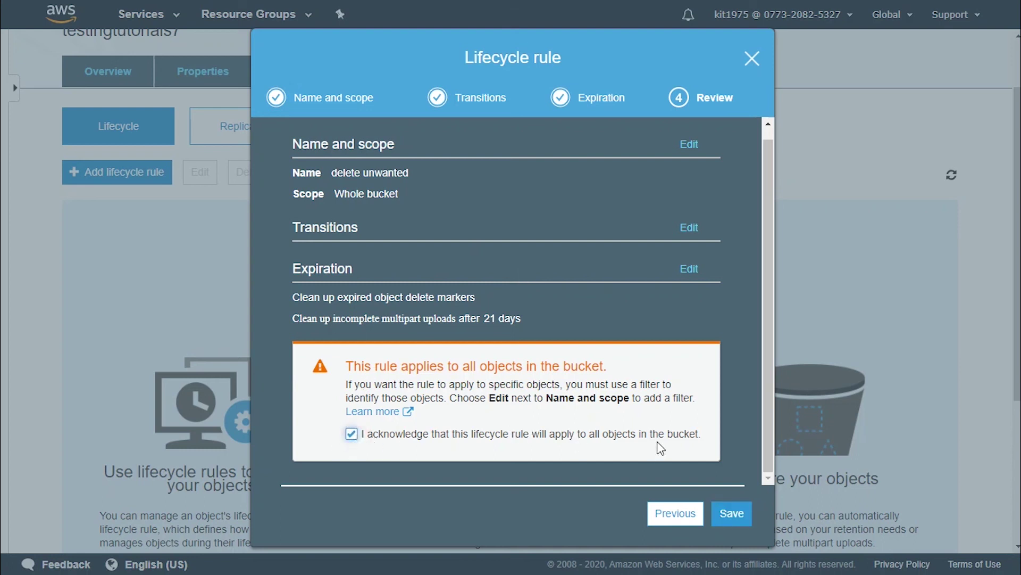
left_click(732, 525)
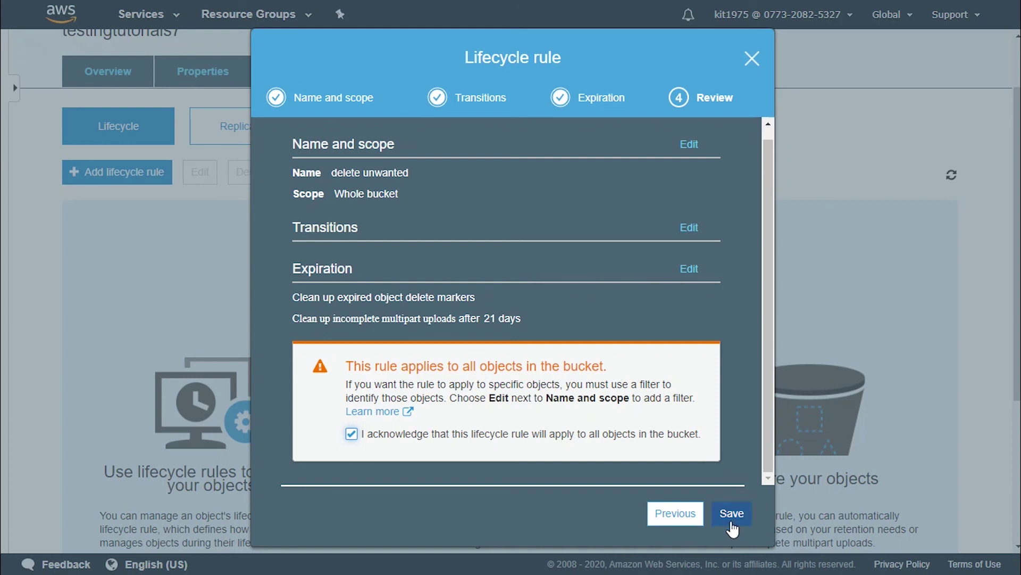
left_click(732, 527)
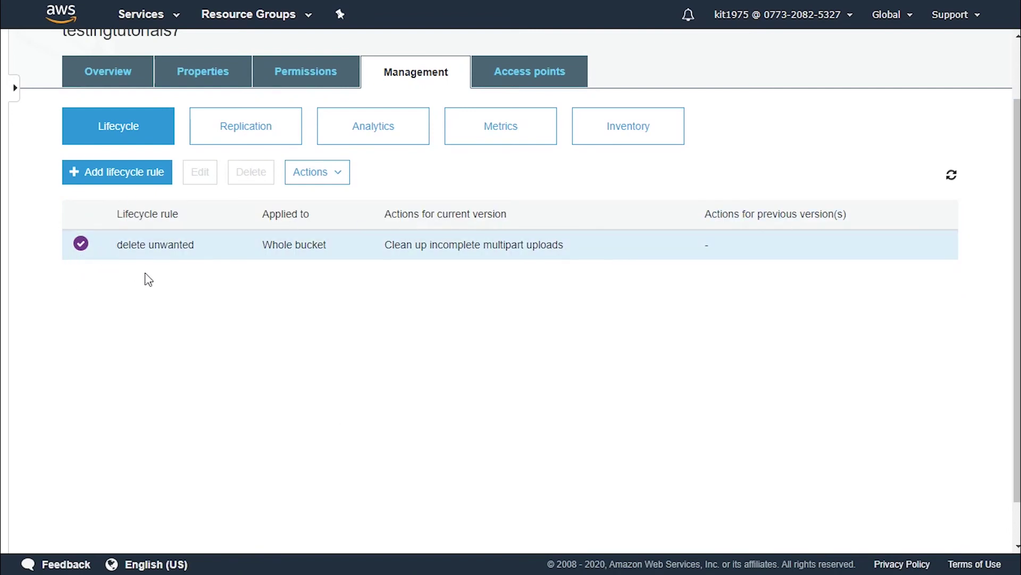
- Delete the "delete unwanted" lifecycle rule from the bucket and confirm the deletion
left_click(80, 245)
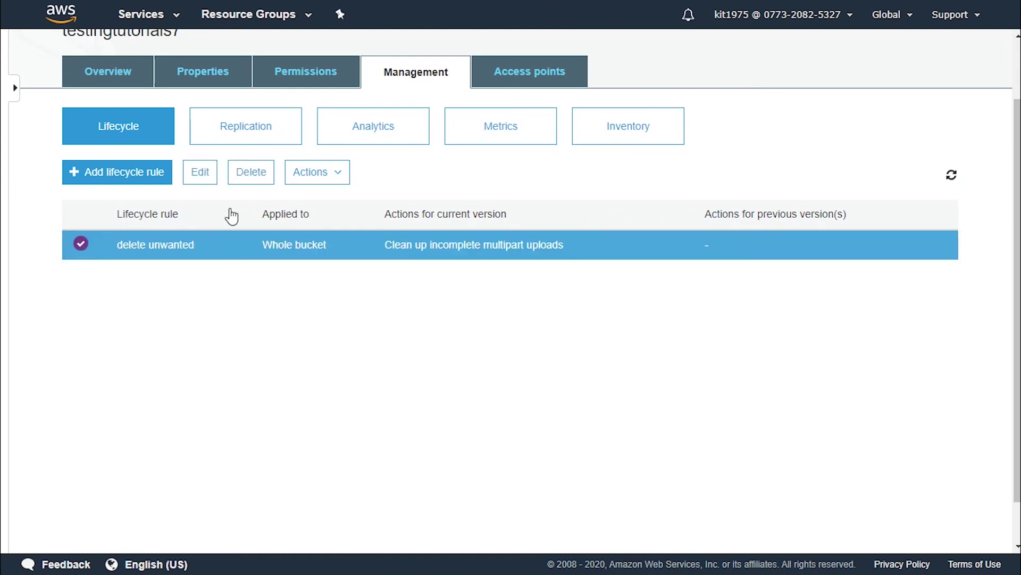
left_click(249, 172)
left_click(723, 224)
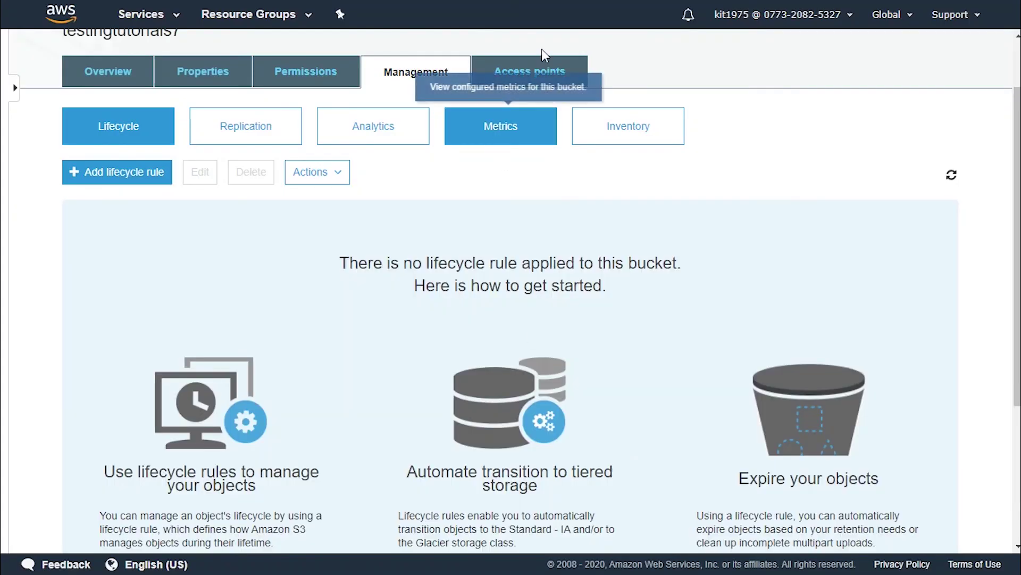
mouse_move(551, 4)
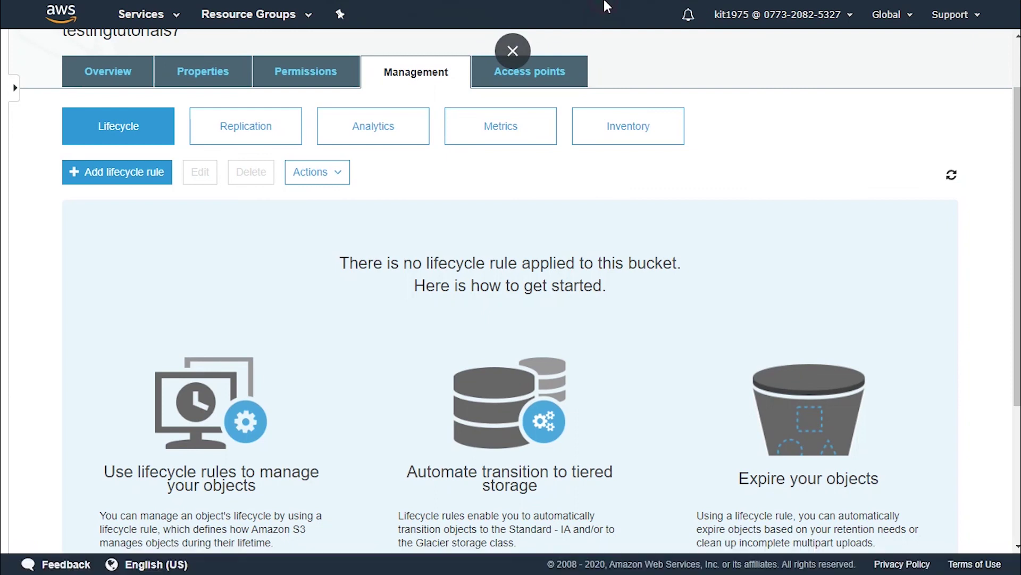